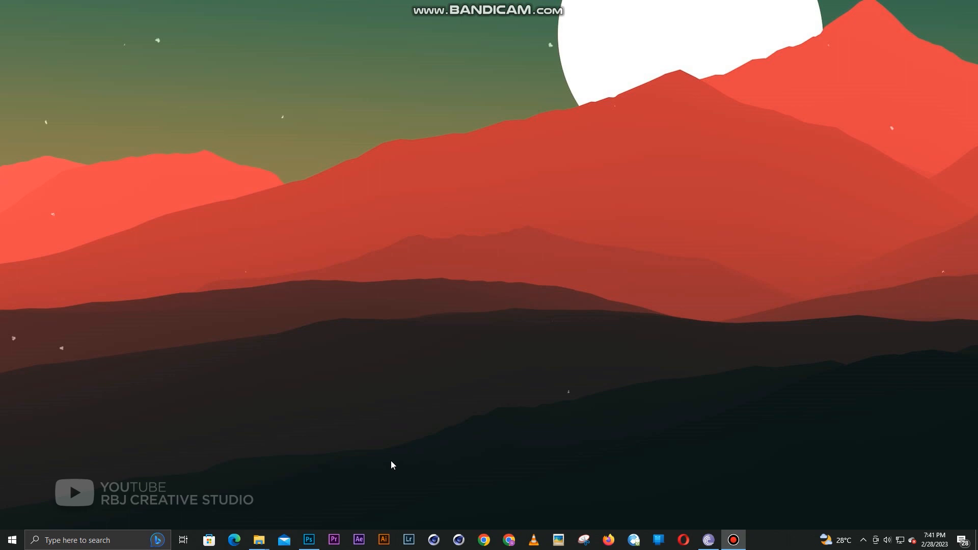
Switch to Photoshop and examine the waist and hips of the woman in the open photo.
{"action": "left_click", "coordinate": [309, 540]}
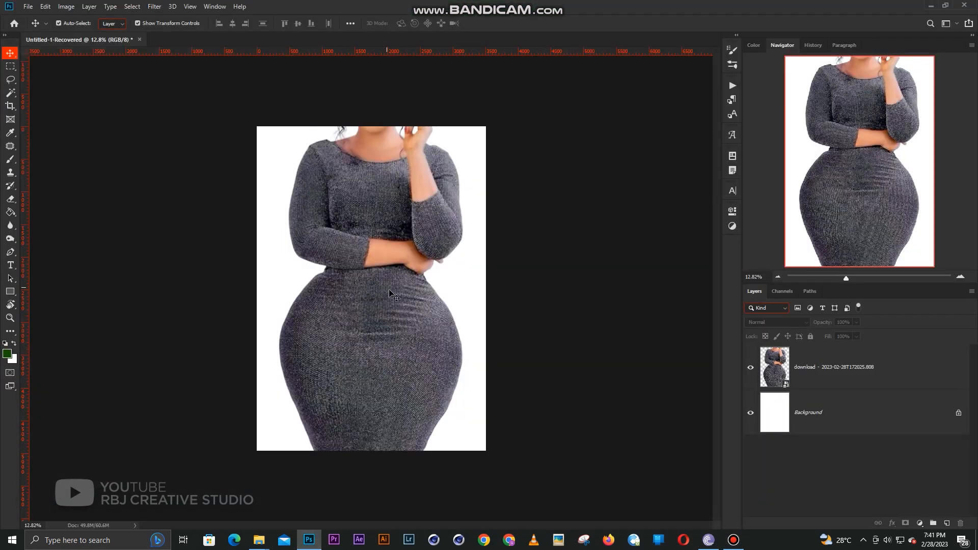
{"action": "left_click", "coordinate": [388, 302]}
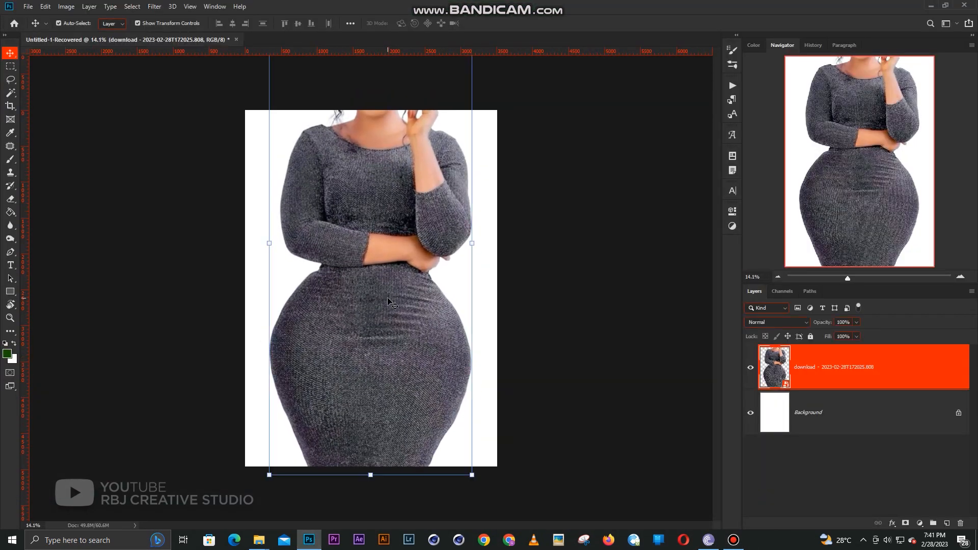
{"action": "scroll", "coordinate": [389, 303], "scroll_direction": "up", "scroll_amount": 1}
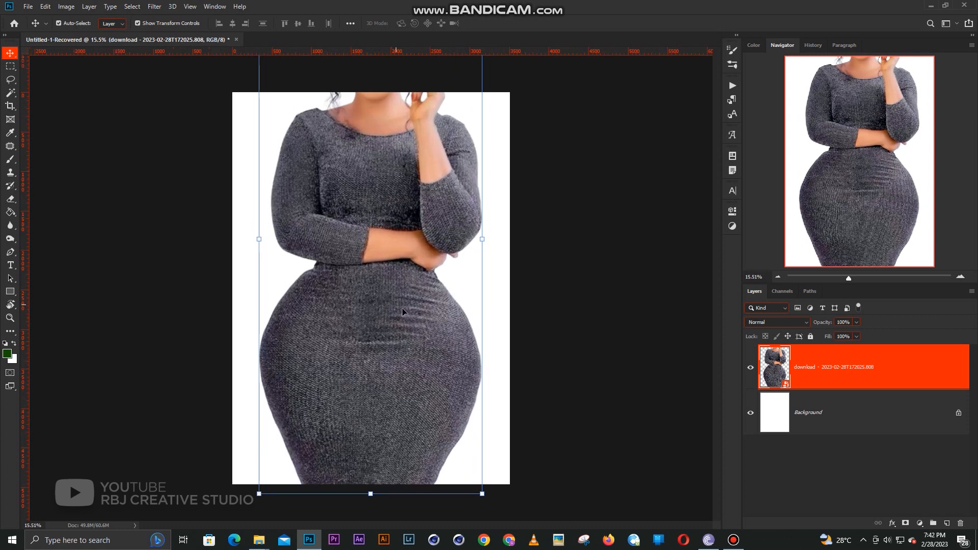
{"action": "scroll", "coordinate": [403, 309], "scroll_direction": "up", "scroll_amount": 1}
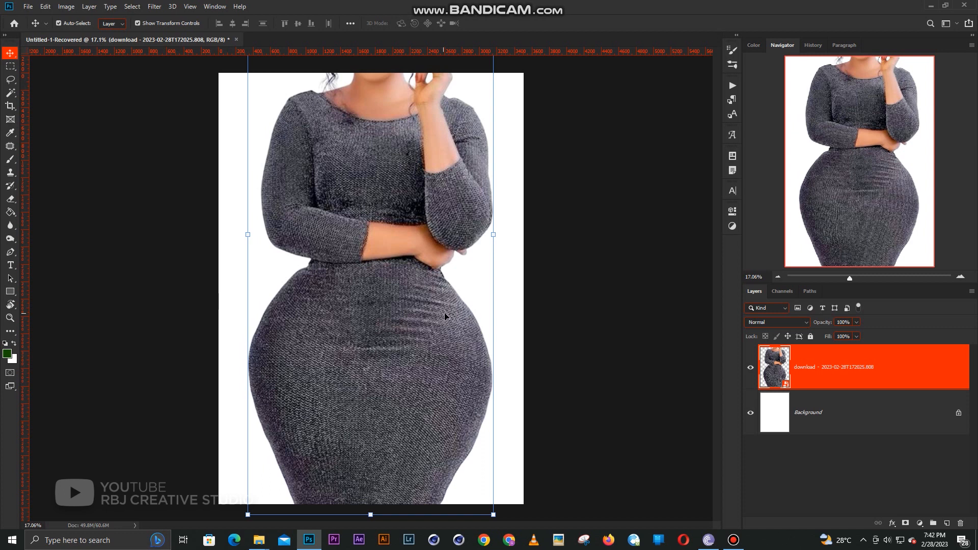
{"action": "left_click", "coordinate": [515, 296]}
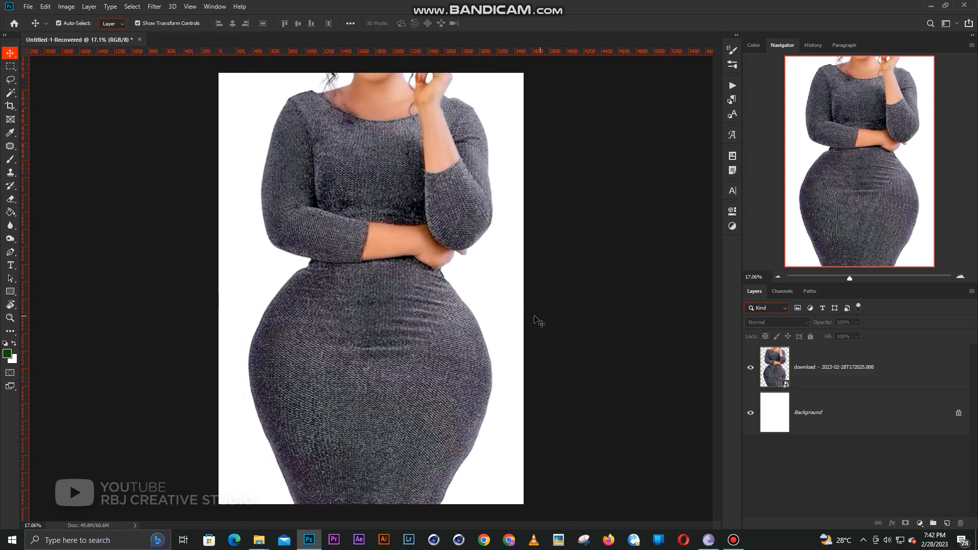
{"action": "scroll", "coordinate": [537, 322], "scroll_direction": "down", "scroll_amount": 1}
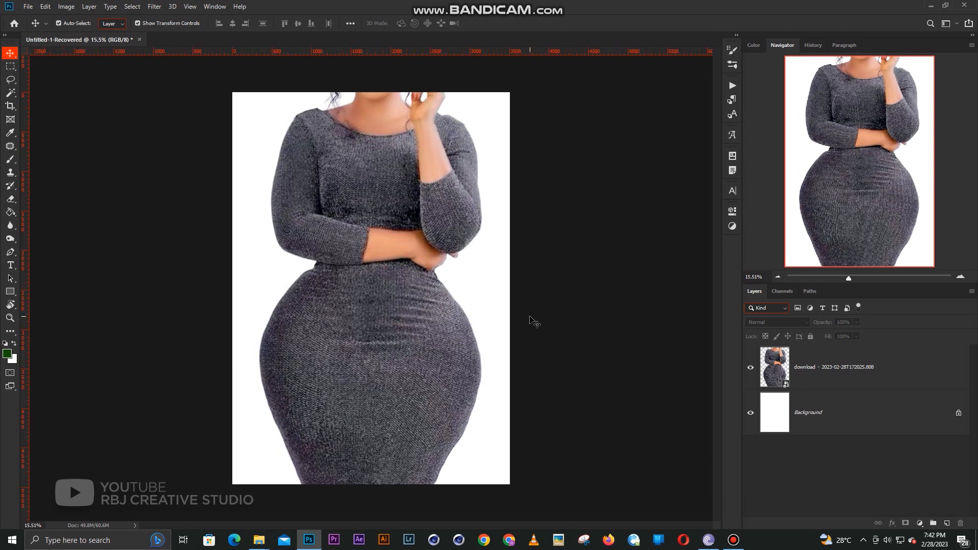
{"action": "scroll", "coordinate": [528, 316], "scroll_direction": "up", "scroll_amount": 1}
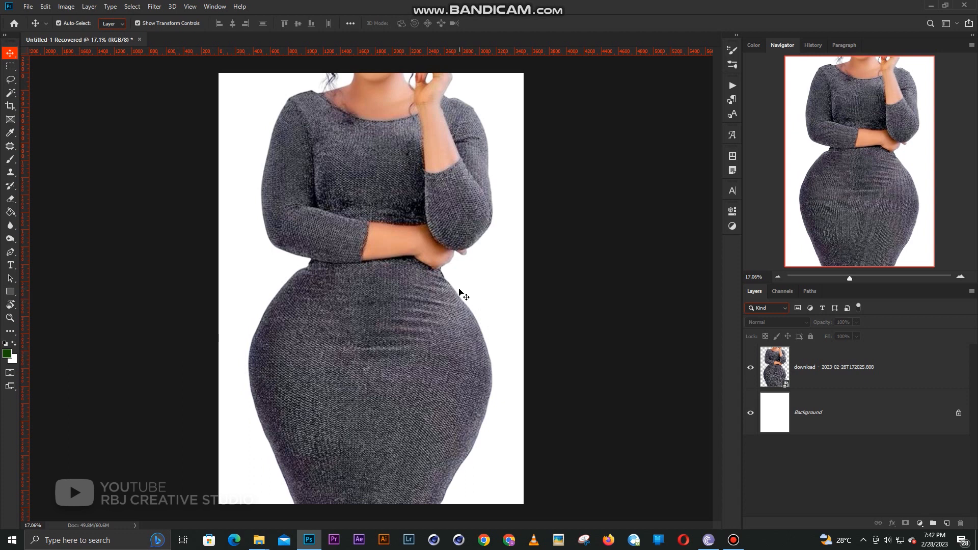
{"action": "scroll", "coordinate": [407, 275], "scroll_direction": "up", "scroll_amount": 2}
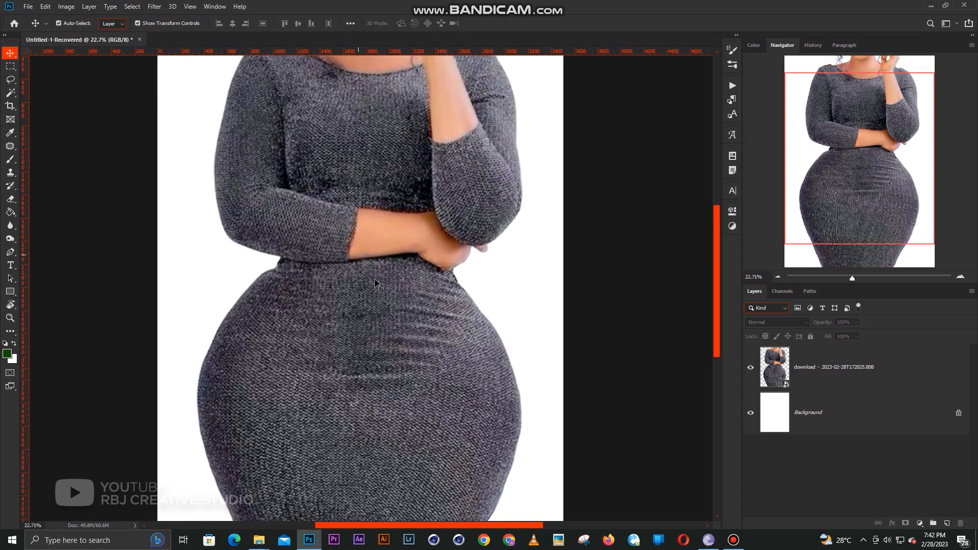
{"action": "scroll", "coordinate": [375, 283], "scroll_direction": "down", "scroll_amount": 1}
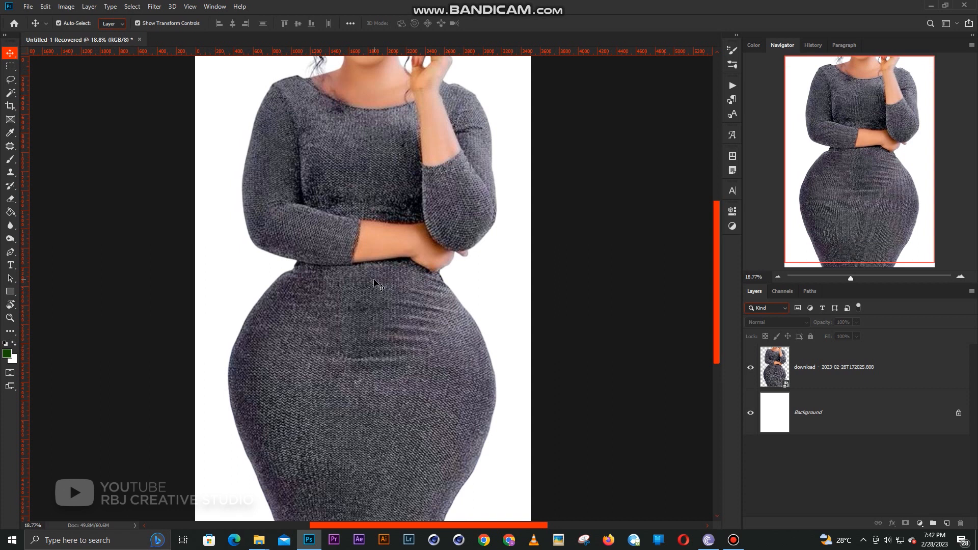
{"action": "scroll", "coordinate": [376, 283], "scroll_direction": "down", "scroll_amount": 1}
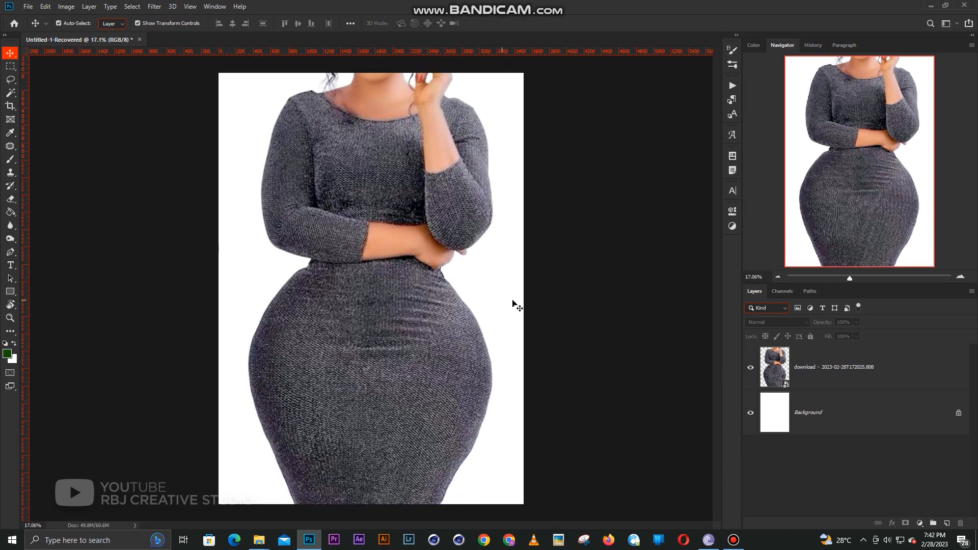
Open the Liquify filter on the layer containing the woman's cut-out photo.
{"action": "left_click", "coordinate": [829, 365]}
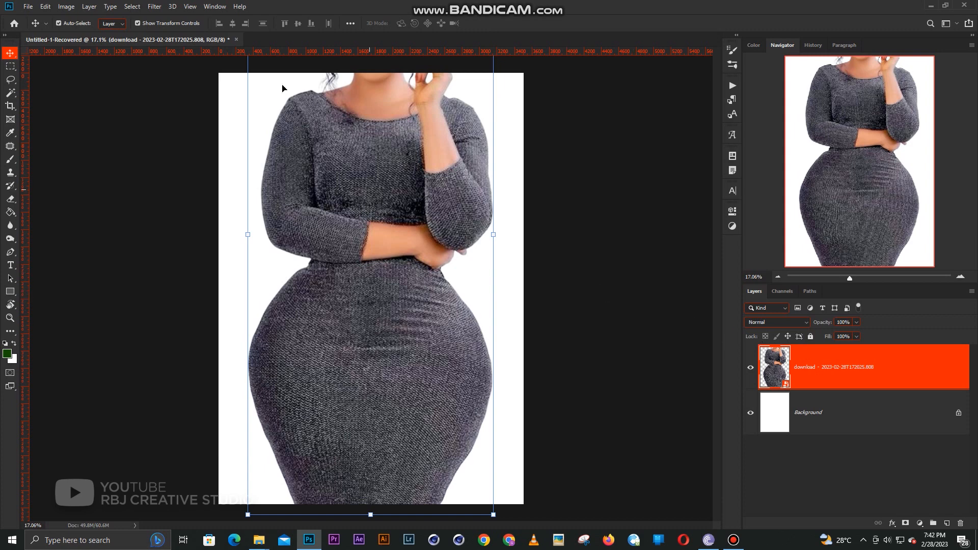
{"action": "left_click", "coordinate": [151, 6]}
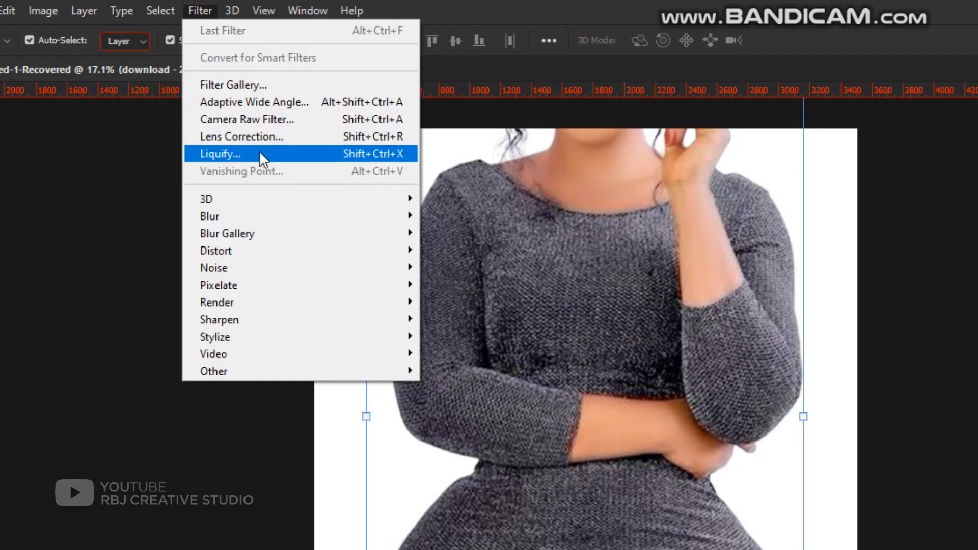
{"action": "left_click", "coordinate": [189, 86]}
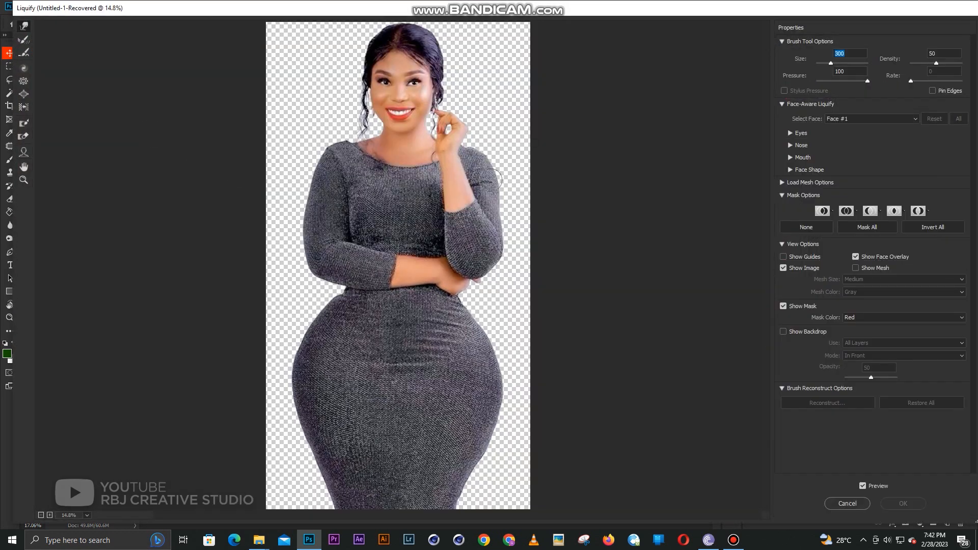
Set the Forward Warp brush size to 1500 and push the right-hand hip contour of the dress inward.
{"action": "key", "text": "ctrl+plus"}
{"action": "key", "text": "ctrl+plus"}
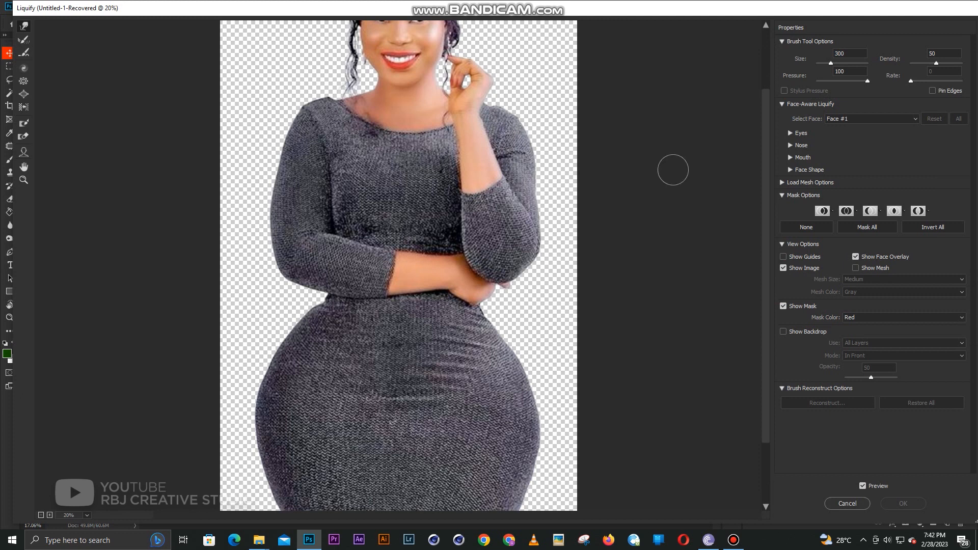
{"action": "left_click_drag", "start_coordinate": [768, 144], "coordinate": [758, 196]}
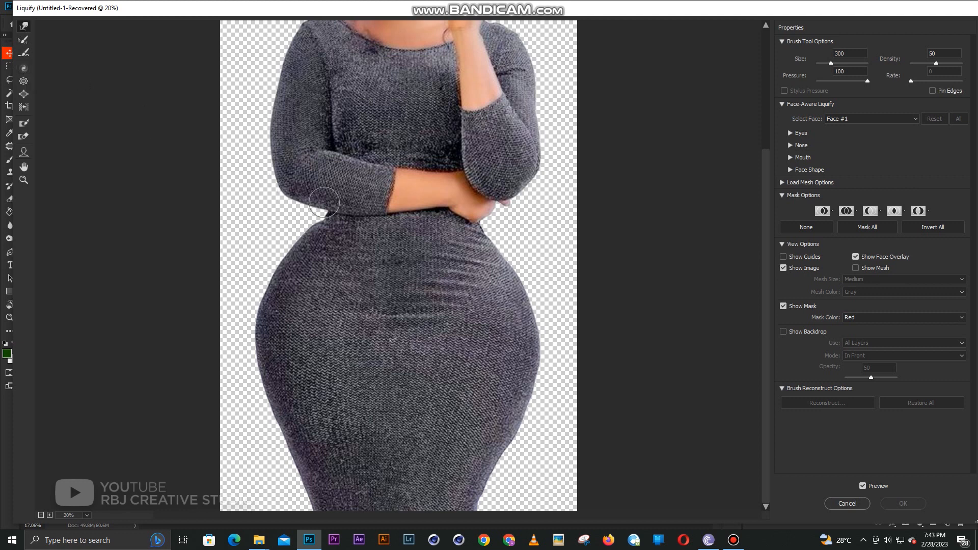
{"action": "key", "text": "bracketright"}
{"action": "key", "text": "bracketright"}
{"action": "key", "text": "bracketright"}
{"action": "key", "text": "bracketright"}
{"action": "key", "text": "bracketright"}
{"action": "key", "text": "bracketright"}
{"action": "key", "text": "bracketright"}
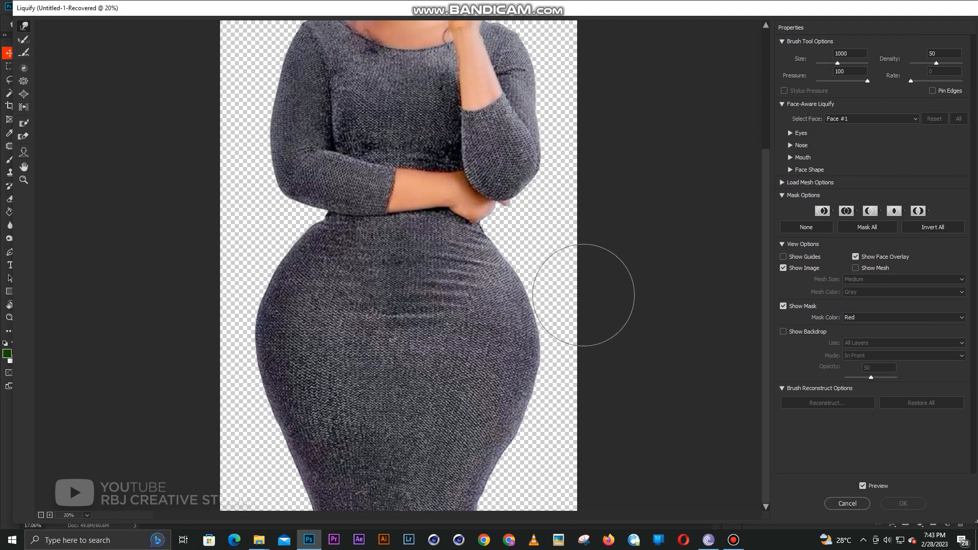
{"action": "key", "text": "bracketright"}
{"action": "key", "text": "bracketright"}
{"action": "scroll", "coordinate": [565, 311], "scroll_direction": "down", "scroll_amount": 1}
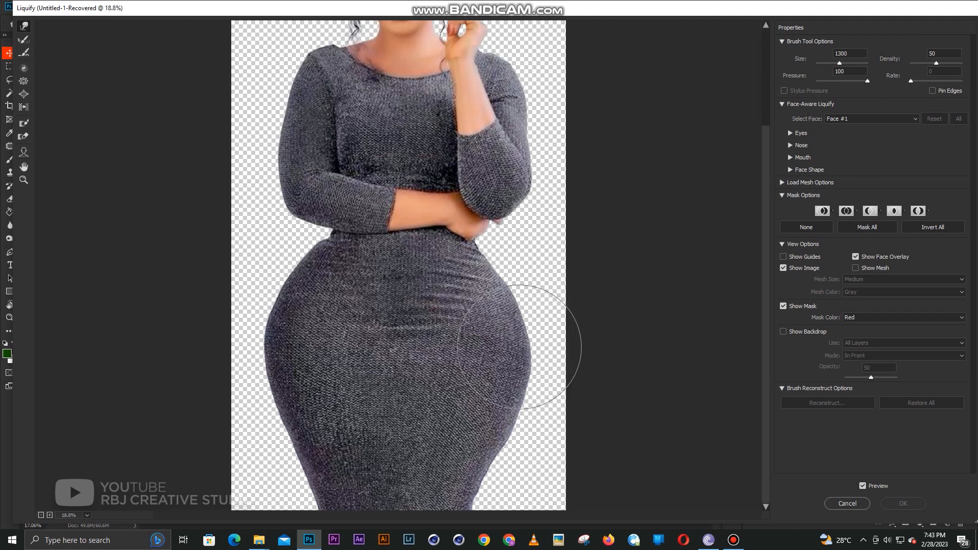
{"action": "key", "text": "bracketright"}
{"action": "key", "text": "bracketright"}
{"action": "scroll", "coordinate": [520, 345], "scroll_direction": "down", "scroll_amount": 1}
{"action": "key", "text": "bracketright"}
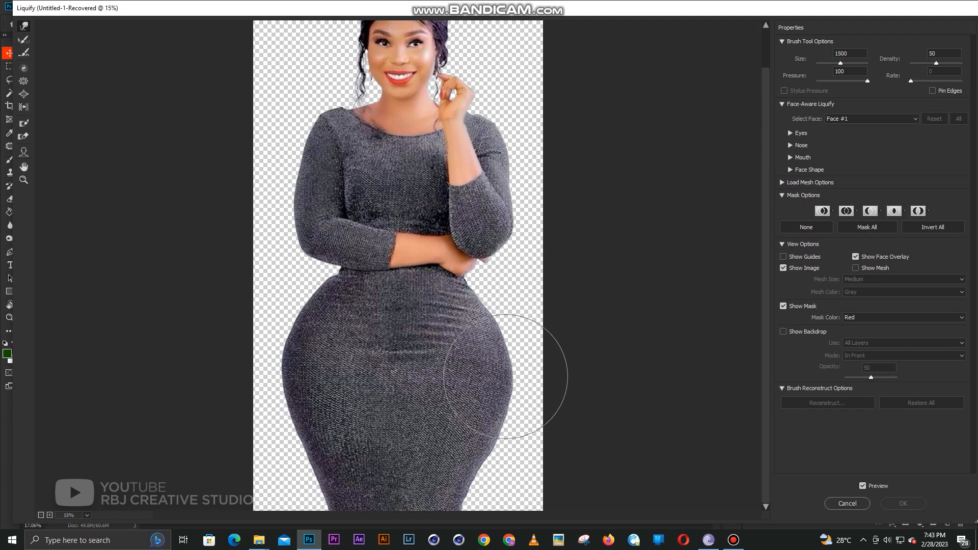
{"action": "scroll", "coordinate": [514, 364], "scroll_direction": "down", "scroll_amount": 1}
{"action": "mouse_move", "coordinate": [484, 350]}
{"action": "left_mouse_down"}
{"action": "mouse_move", "coordinate": [485, 400]}
{"action": "mouse_move", "coordinate": [490, 375]}
{"action": "left_mouse_up"}
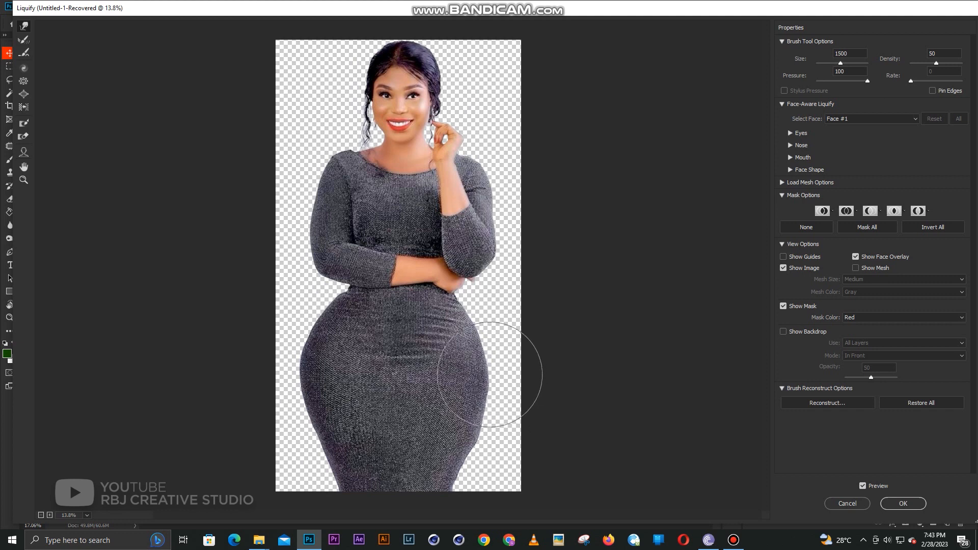
{"action": "left_click_drag", "start_coordinate": [473, 327], "coordinate": [470, 327]}
Push the left-hand hip and thigh contour of the dress inward to match the other side.
{"action": "left_click_drag", "start_coordinate": [317, 331], "coordinate": [322, 330]}
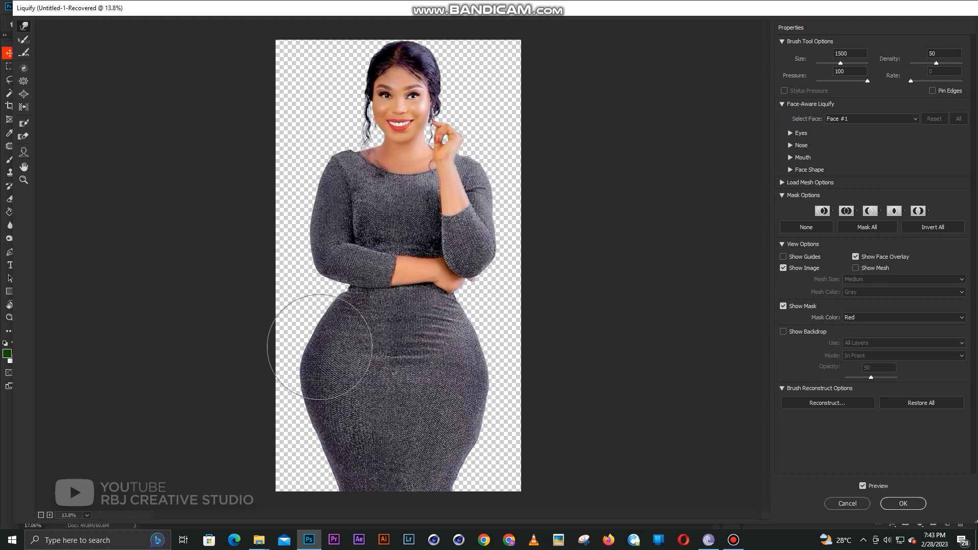
{"action": "left_click_drag", "start_coordinate": [312, 378], "coordinate": [319, 377]}
{"action": "left_click_drag", "start_coordinate": [320, 425], "coordinate": [326, 425]}
{"action": "left_click_drag", "start_coordinate": [317, 379], "coordinate": [323, 351]}
Try pushing in the upper left-hand hip with the brush size at 400, and undo that stroke.
{"action": "key", "text": "bracketleft"}
{"action": "key", "text": "bracketleft"}
{"action": "key", "text": "bracketleft"}
{"action": "key", "text": "bracketleft"}
{"action": "key", "text": "bracketleft"}
{"action": "key", "text": "bracketleft"}
{"action": "key", "text": "bracketleft"}
{"action": "key", "text": "bracketleft"}
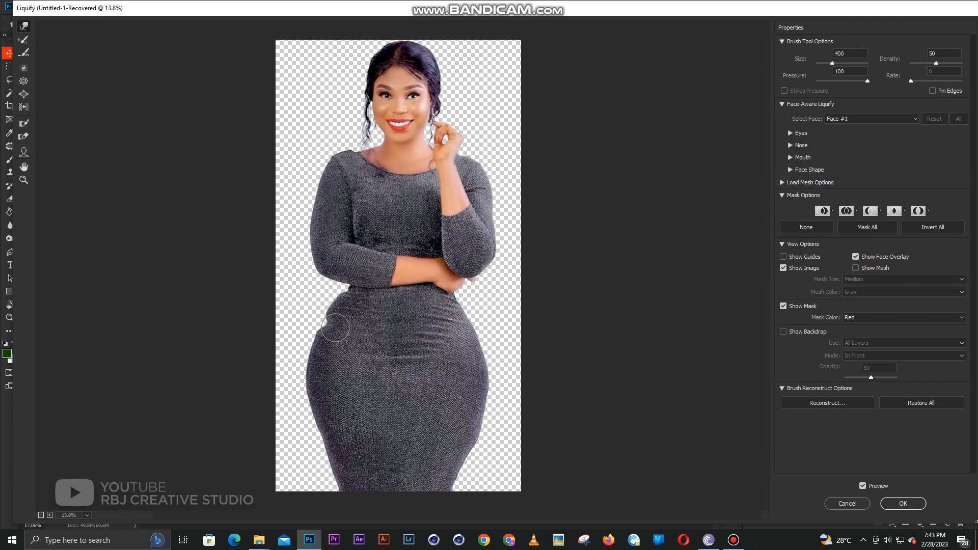
{"action": "key", "text": "ctrl+plus"}
{"action": "key", "text": "ctrl+plus"}
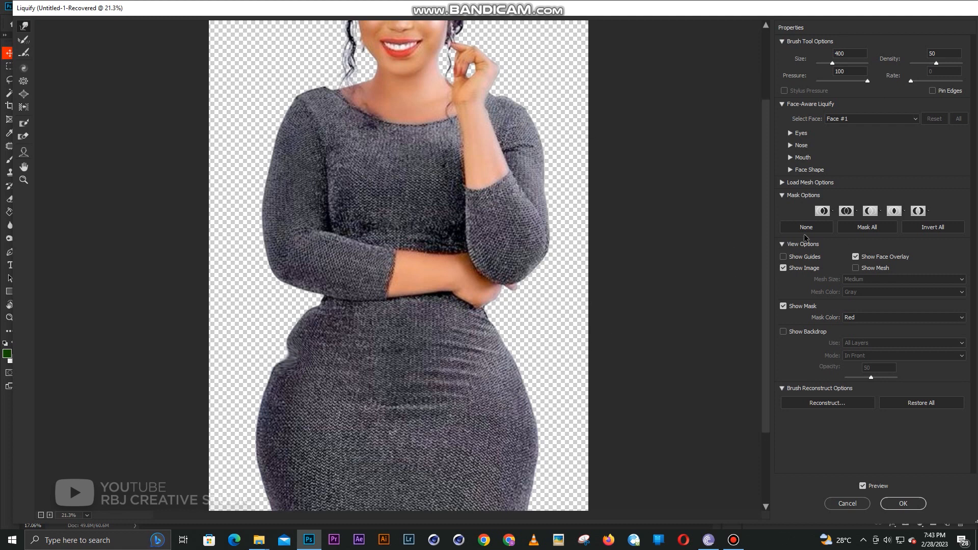
{"action": "scroll", "coordinate": [413, 278], "scroll_direction": "down", "scroll_amount": 3}
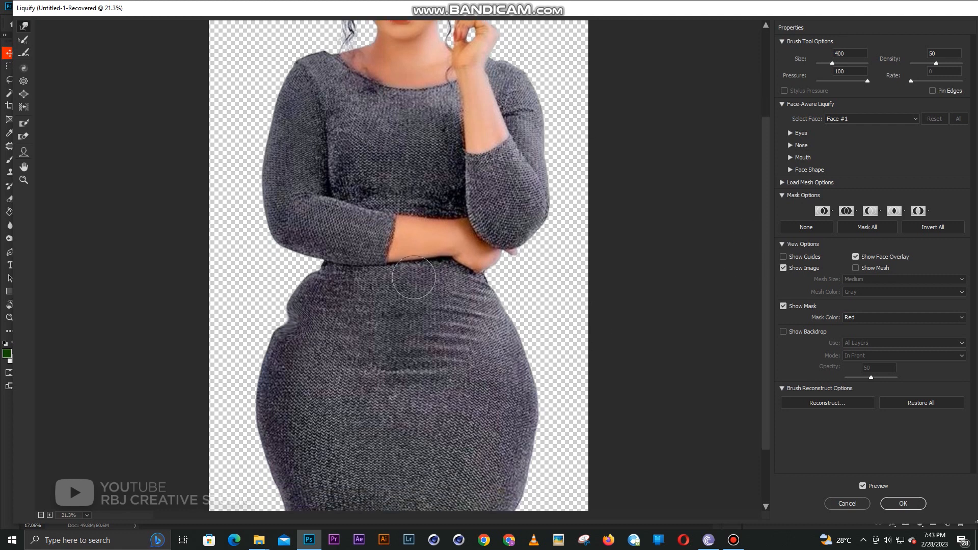
{"action": "key", "text": "ctrl+z"}
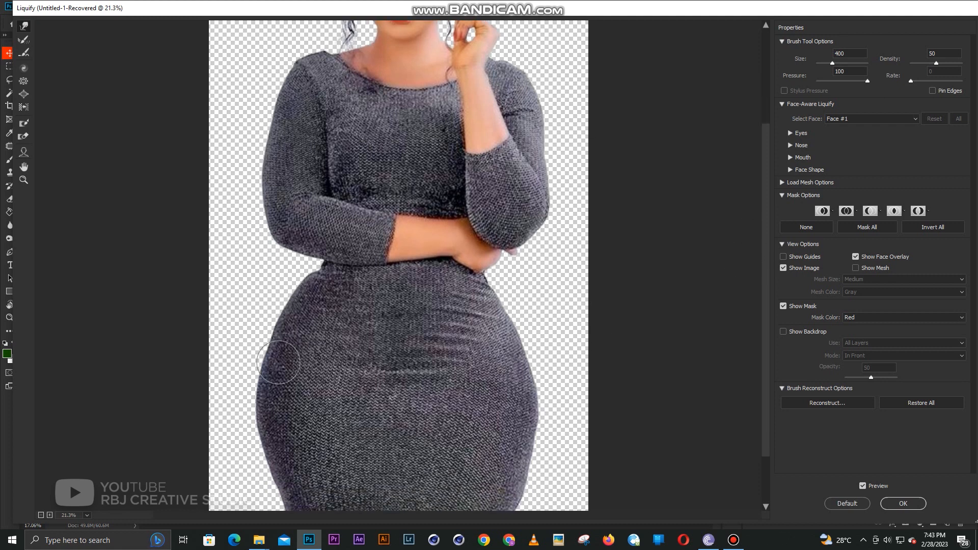
Set the brush size to 1200 and slim the right-hand hip and thigh contour of the dress further.
{"action": "key", "text": "ctrl+minus"}
{"action": "key", "text": "bracketright"}
{"action": "key", "text": "bracketright"}
{"action": "key", "text": "bracketright"}
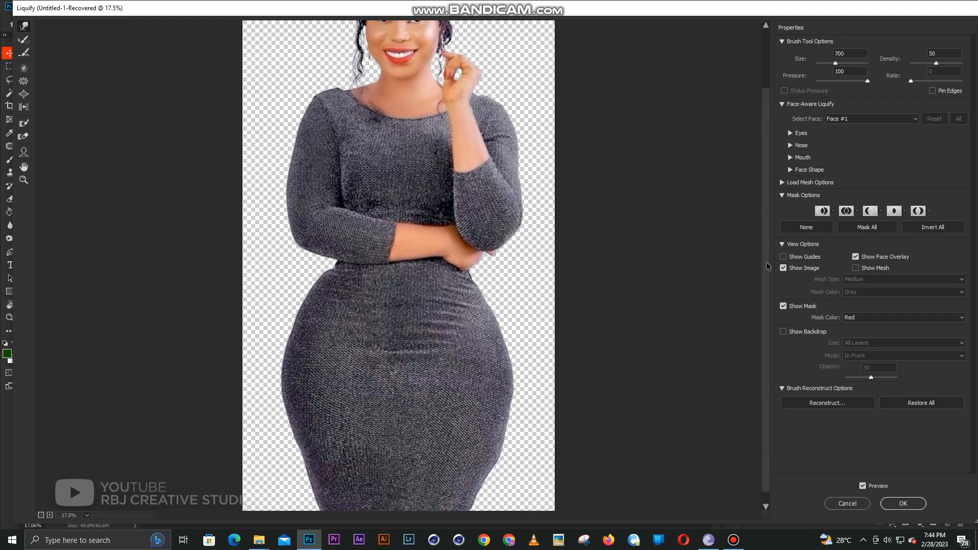
{"action": "scroll", "coordinate": [768, 244], "scroll_direction": "down", "scroll_amount": 1}
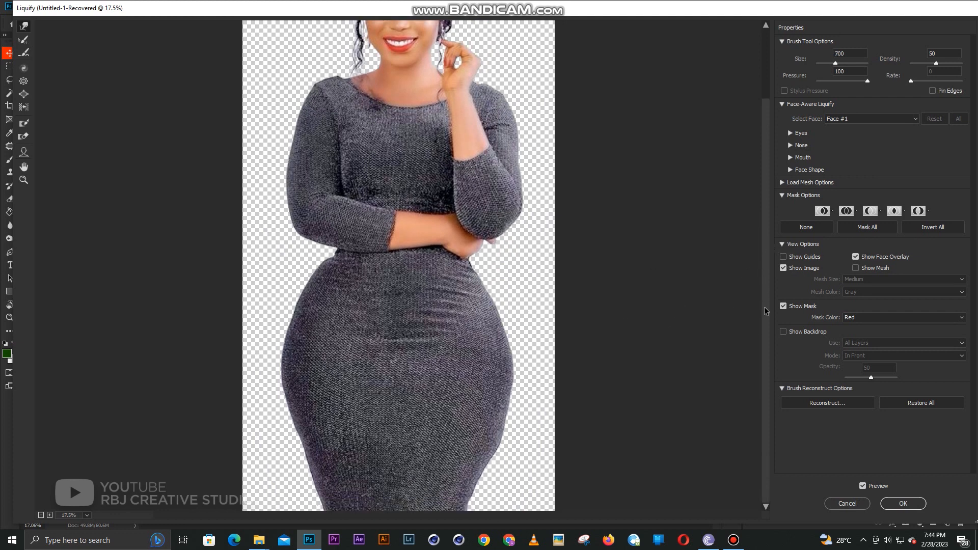
{"action": "scroll", "coordinate": [428, 230], "scroll_direction": "up", "scroll_amount": 2}
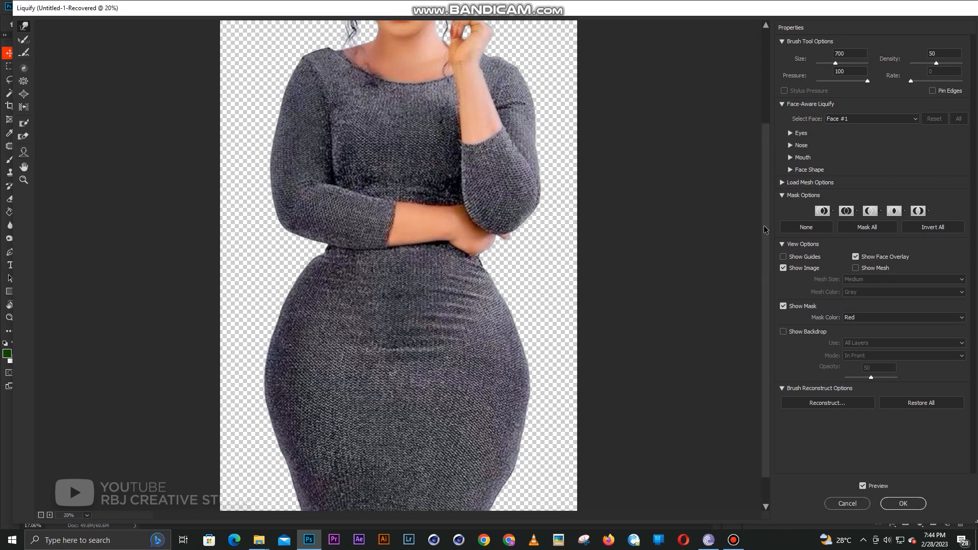
{"action": "scroll", "coordinate": [765, 239], "scroll_direction": "down", "scroll_amount": 3}
{"action": "key", "text": "bracketright"}
{"action": "key", "text": "bracketright"}
{"action": "key", "text": "bracketright"}
{"action": "key", "text": "bracketright"}
{"action": "key", "text": "bracketright"}
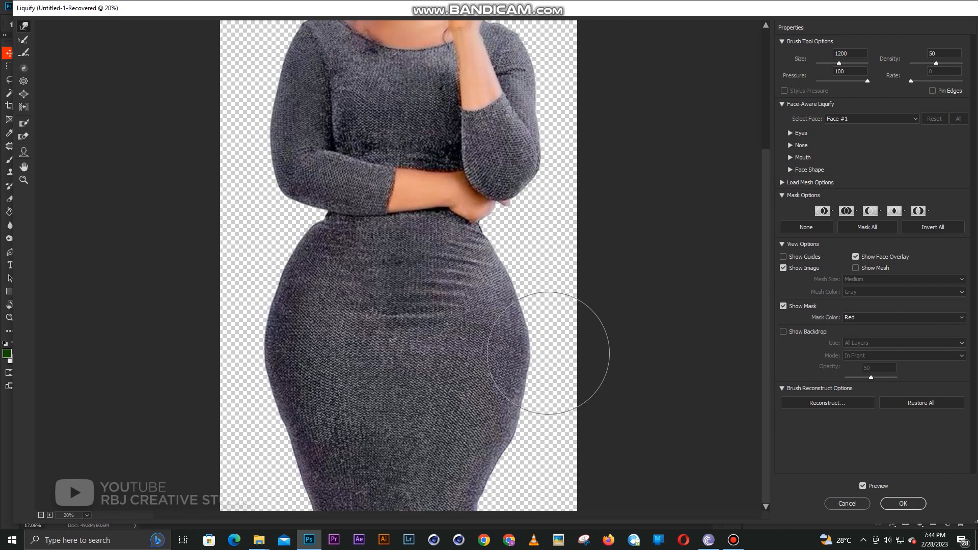
{"action": "left_click_drag", "start_coordinate": [543, 357], "coordinate": [541, 353]}
{"action": "left_click_drag", "start_coordinate": [537, 418], "coordinate": [527, 417]}
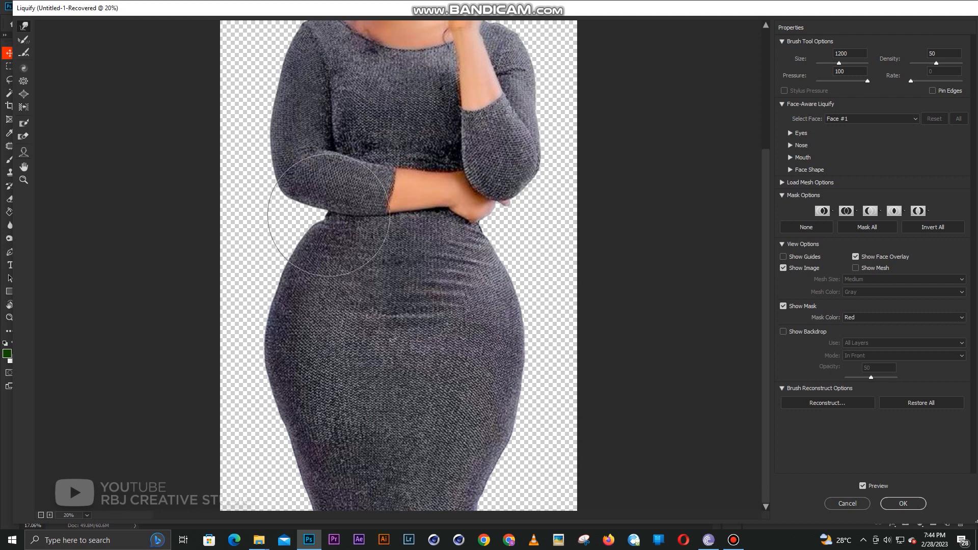
Slim and smooth the left-hand hip and thigh contour with short inward warp strokes.
{"action": "left_click_drag", "start_coordinate": [258, 312], "coordinate": [262, 312]}
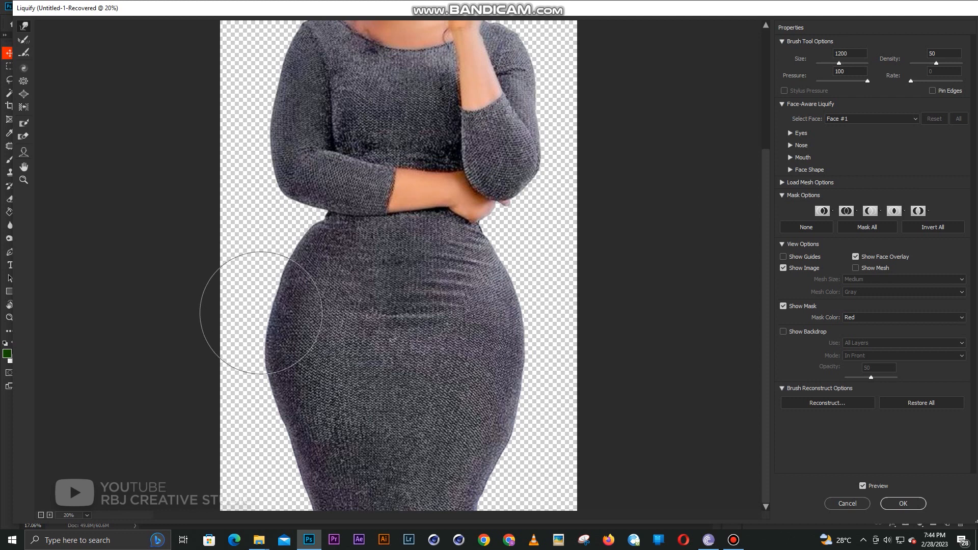
{"action": "left_click_drag", "start_coordinate": [246, 363], "coordinate": [251, 361]}
{"action": "left_click_drag", "start_coordinate": [260, 409], "coordinate": [261, 409]}
{"action": "left_click_drag", "start_coordinate": [253, 373], "coordinate": [261, 343]}
{"action": "left_click_drag", "start_coordinate": [265, 307], "coordinate": [269, 307]}
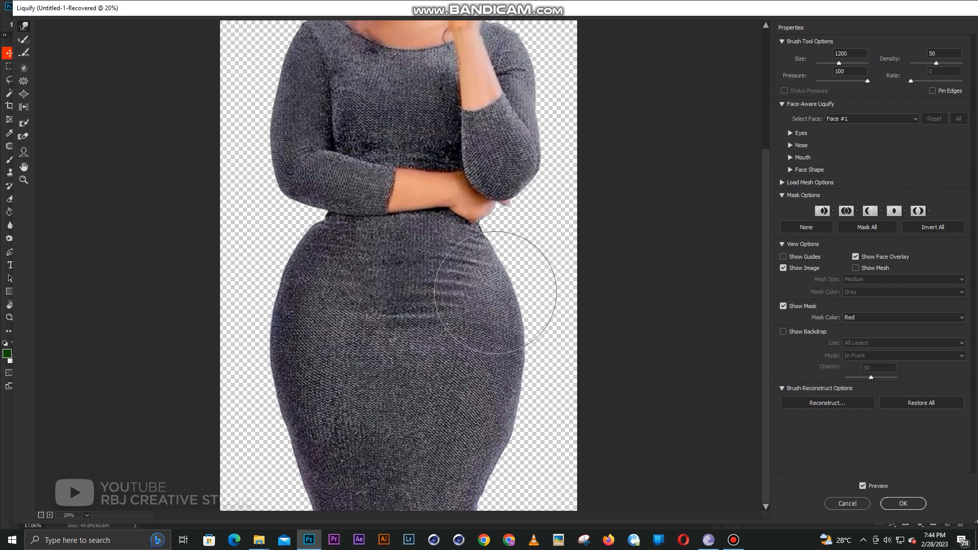
Try the Twirl Clockwise tool with an enlarged brush on the fabric over the left-hand hip.
{"action": "left_click", "coordinate": [24, 70]}
{"action": "key", "text": "bracketright"}
{"action": "key", "text": "bracketright"}
{"action": "key", "text": "bracketright"}
{"action": "key", "text": "bracketright"}
{"action": "key", "text": "bracketright"}
{"action": "key", "text": "bracketright"}
{"action": "key", "text": "bracketright"}
{"action": "key", "text": "bracketright"}
{"action": "key", "text": "bracketright"}
{"action": "left_click", "coordinate": [325, 311]}
{"action": "left_click", "coordinate": [325, 310]}
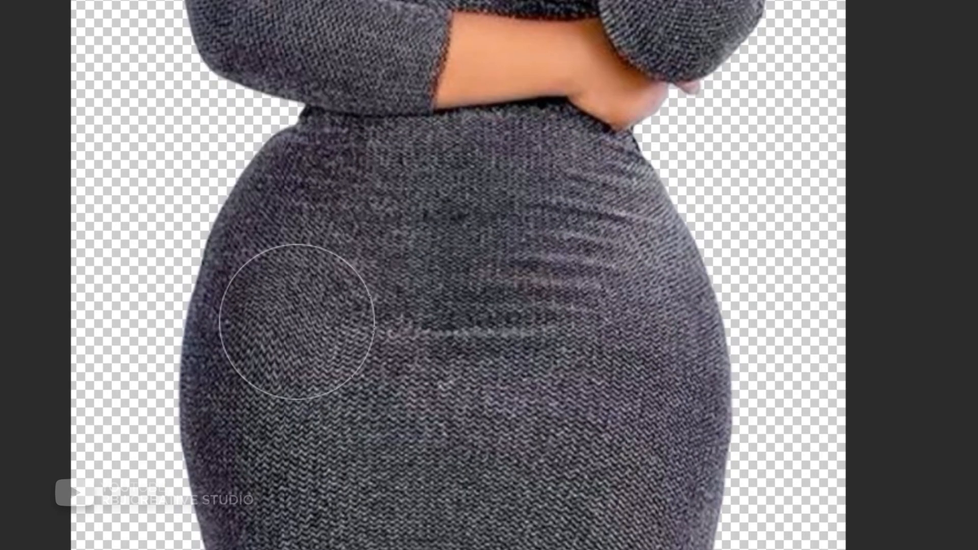
{"action": "left_click", "coordinate": [297, 322]}
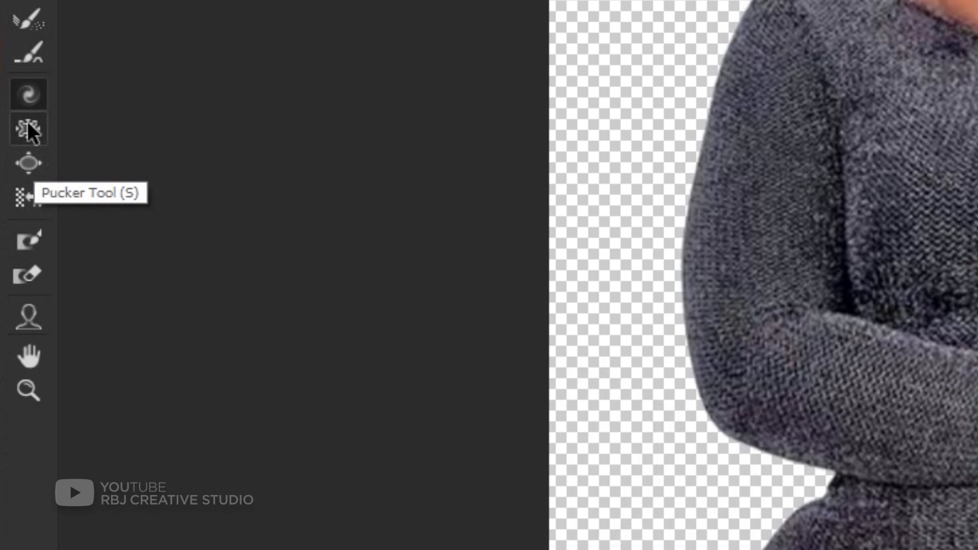
Try the Pucker and Bloat tools over the dress, enlarging the Bloat brush to 1200 and reducing it to 900.
{"action": "left_click", "coordinate": [28, 125]}
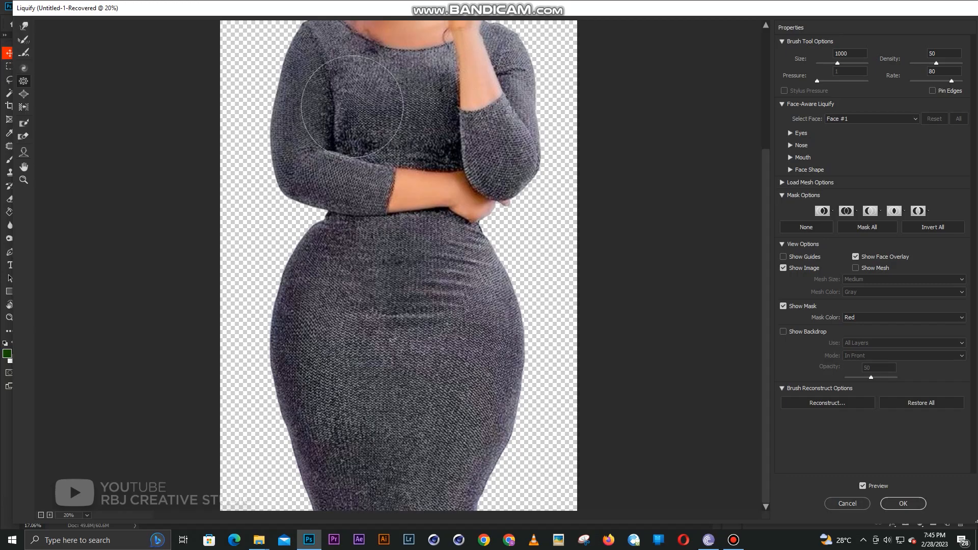
{"action": "left_click", "coordinate": [24, 94]}
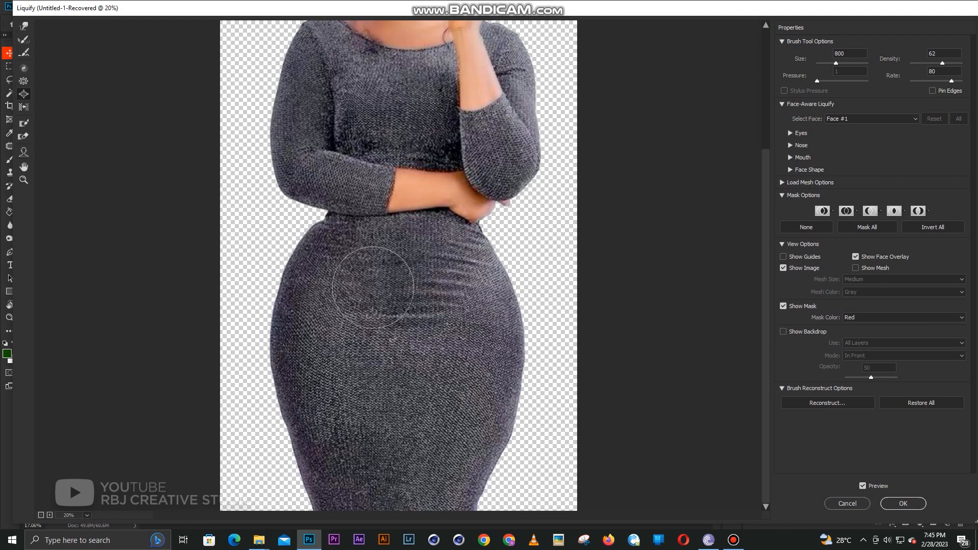
{"action": "key", "text": "bracketright"}
{"action": "key", "text": "bracketright"}
{"action": "key", "text": "bracketright"}
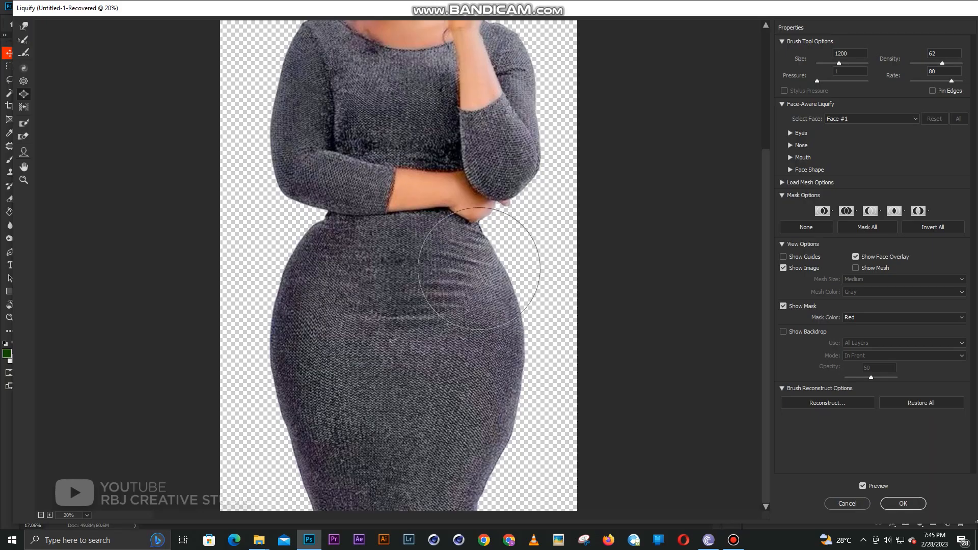
{"action": "key", "text": "bracketleft"}
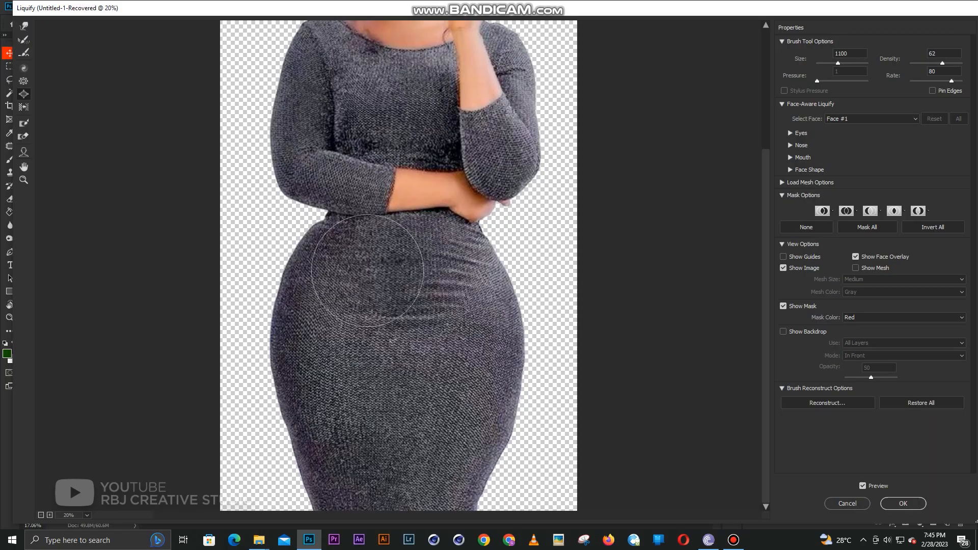
{"action": "key", "text": "bracketleft"}
{"action": "key", "text": "bracketleft"}
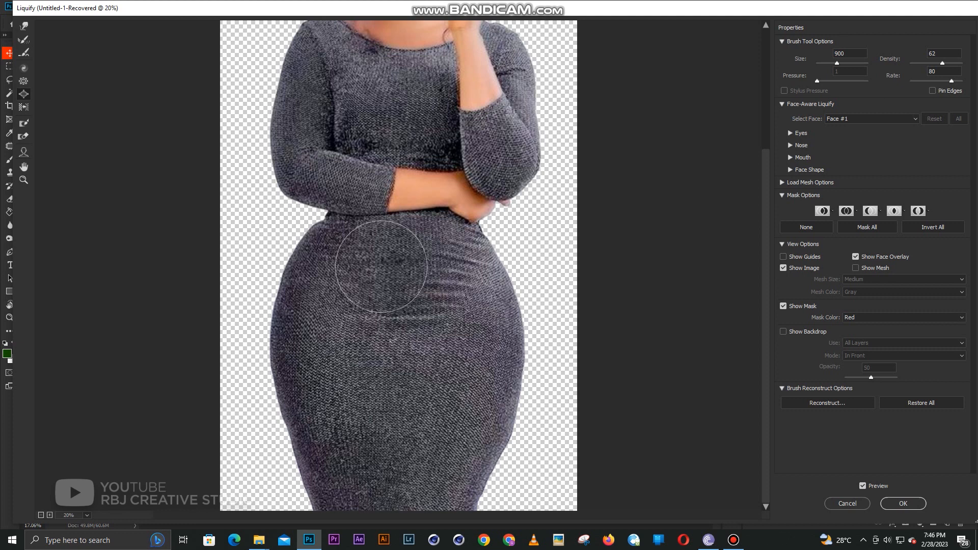
Revisit the Forward Warp tool and set the Twirl Clockwise tool's brush size to 900.
{"action": "left_click", "coordinate": [23, 72]}
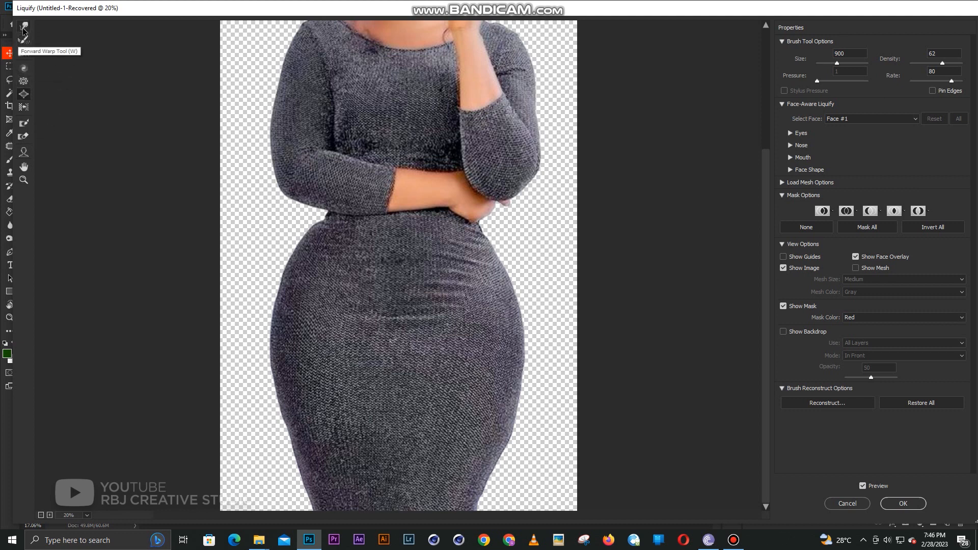
{"action": "left_click", "coordinate": [24, 56]}
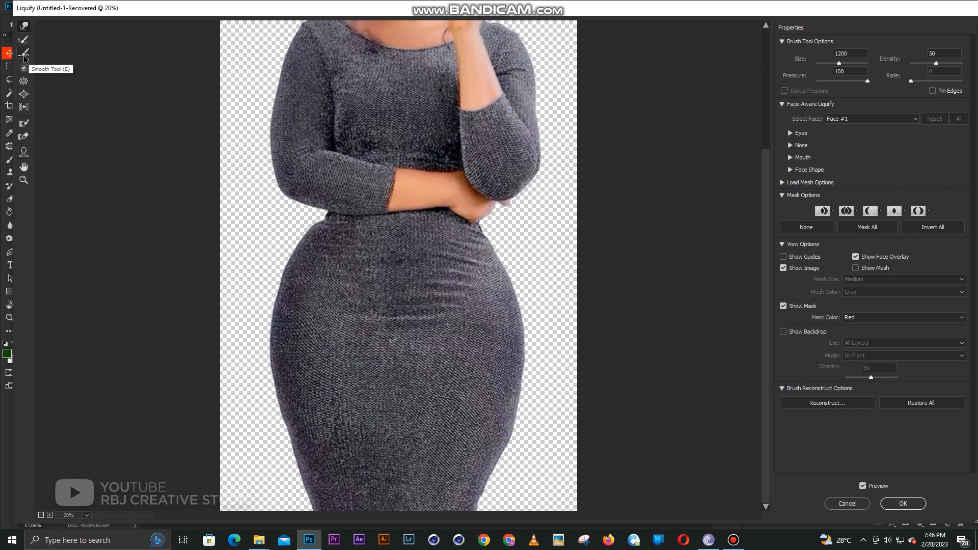
{"action": "left_click", "coordinate": [23, 68]}
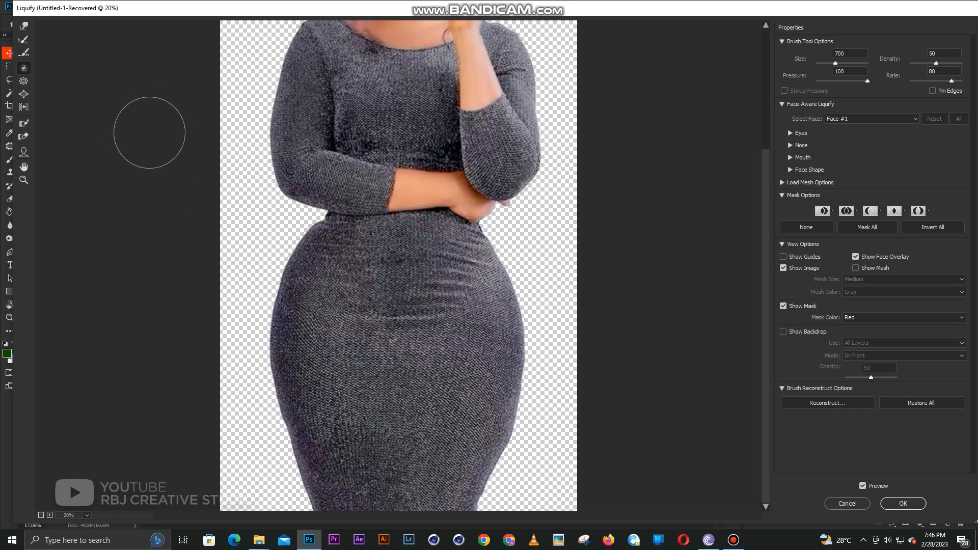
{"action": "key", "text": "bracketright"}
{"action": "key", "text": "bracketright"}
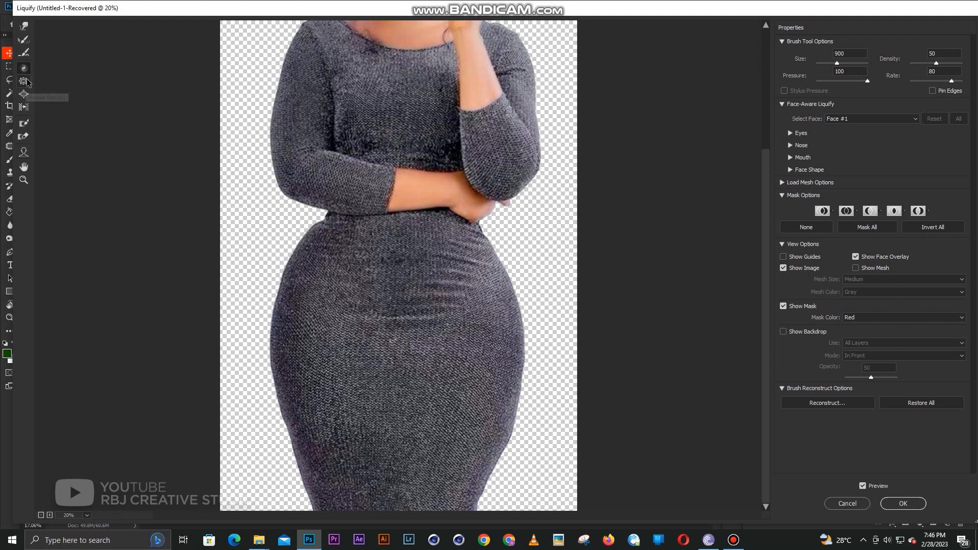
Apply the Liquify changes to the woman's photo layer and leave no layer selected.
{"action": "left_click", "coordinate": [902, 503]}
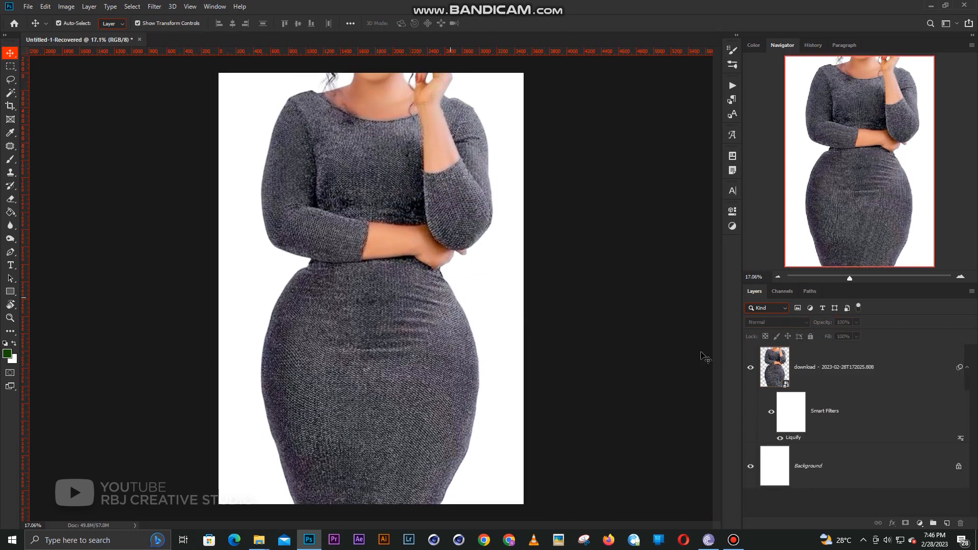
{"action": "left_click", "coordinate": [851, 414]}
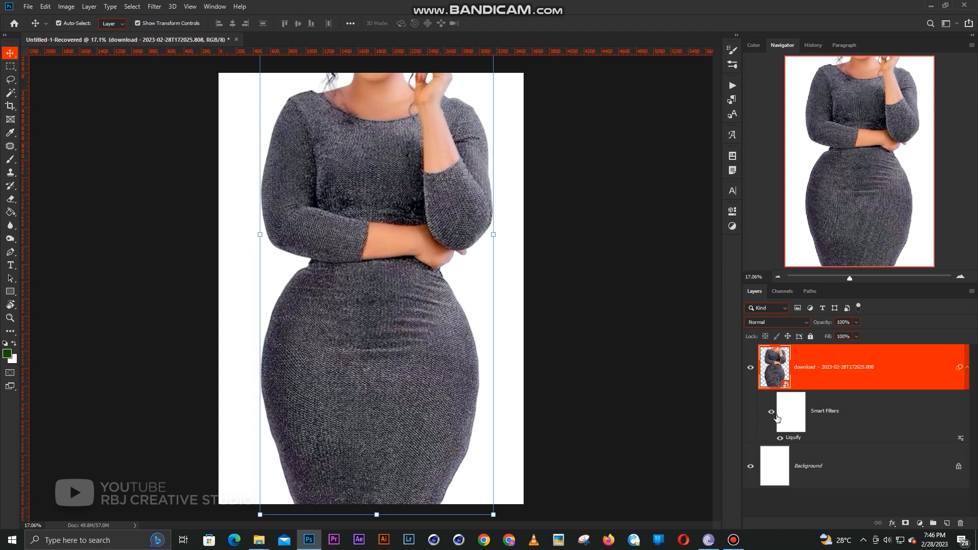
{"action": "left_click", "coordinate": [647, 373]}
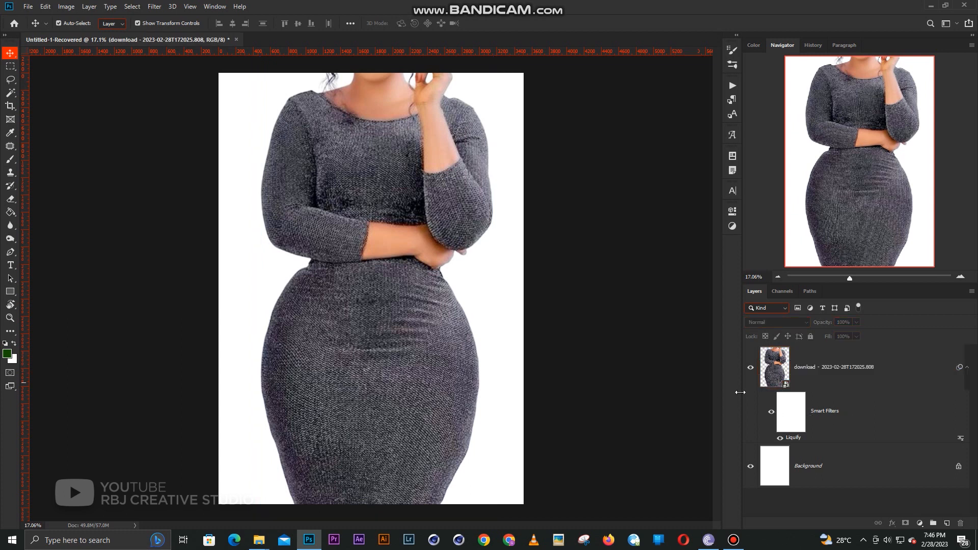
Compare the photo before and after Liquify by toggling the Smart Filters' visibility, leaving them visible.
{"action": "left_click", "coordinate": [772, 413]}
{"action": "left_click", "coordinate": [772, 413]}
{"action": "left_click", "coordinate": [772, 414]}
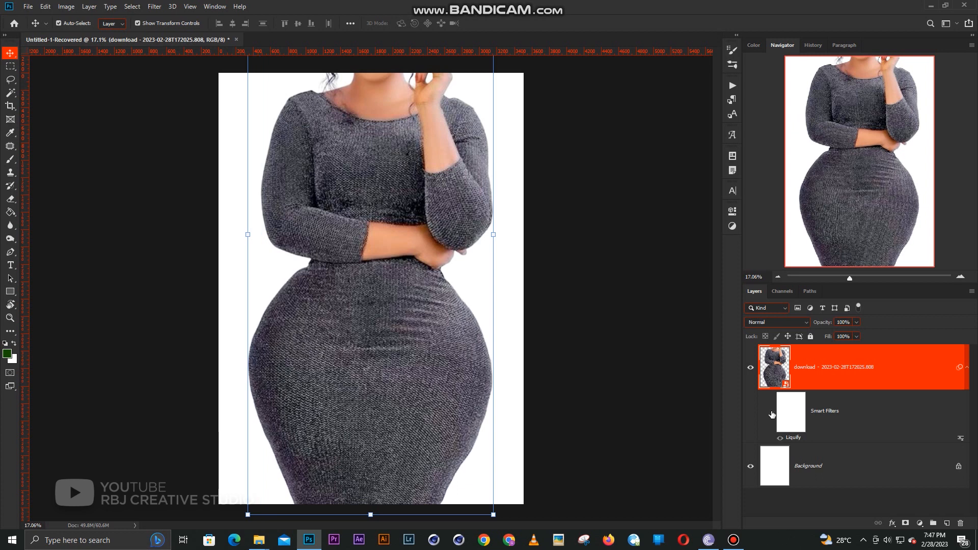
{"action": "left_click", "coordinate": [772, 413]}
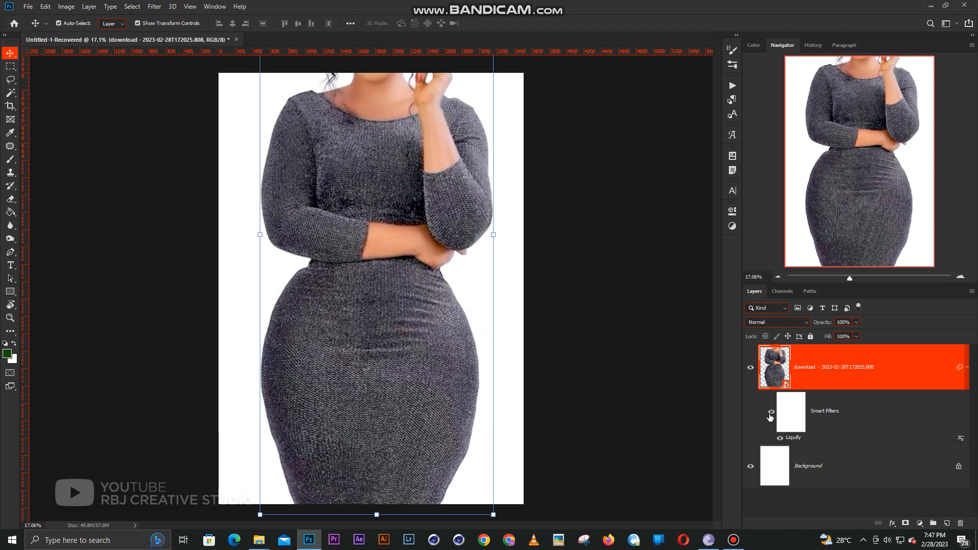
{"action": "left_click", "coordinate": [771, 413]}
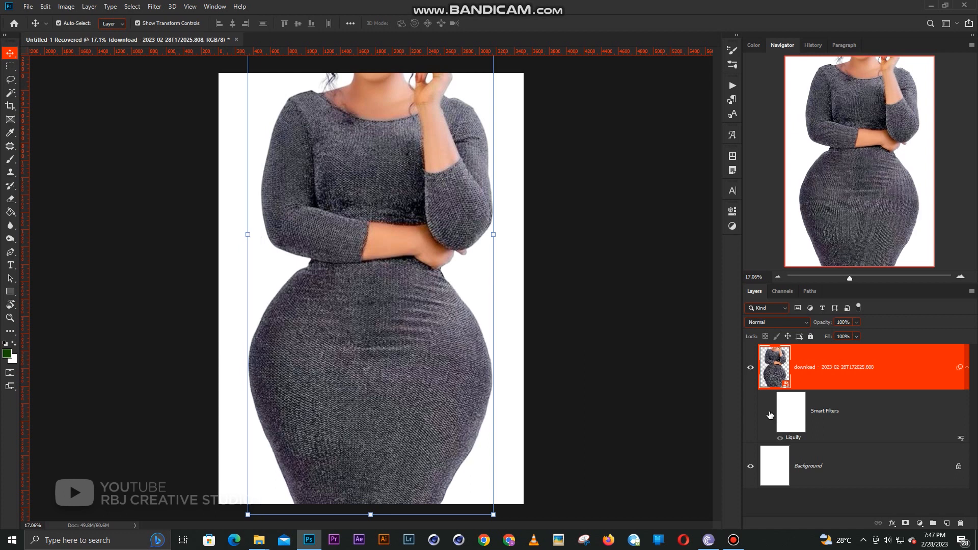
{"action": "left_click", "coordinate": [771, 413]}
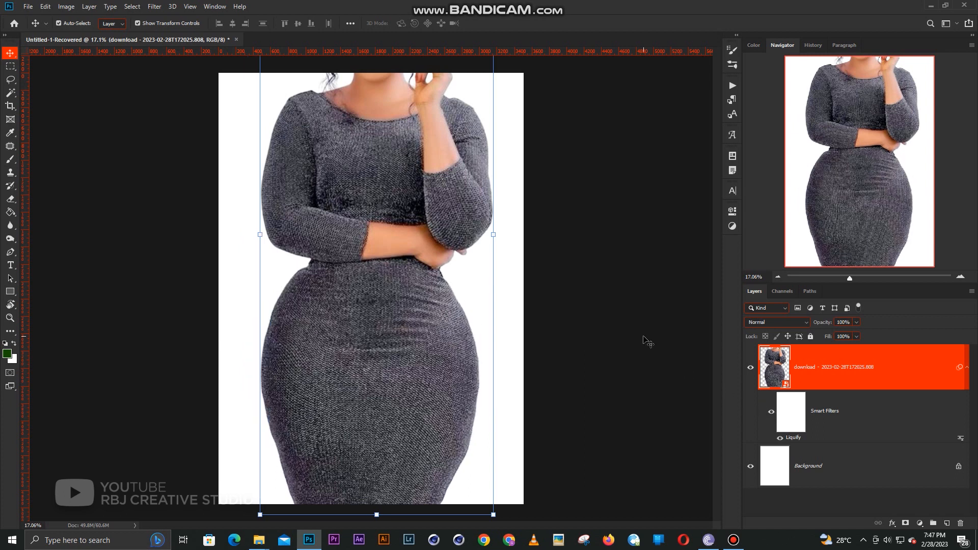
{"action": "left_click", "coordinate": [647, 340]}
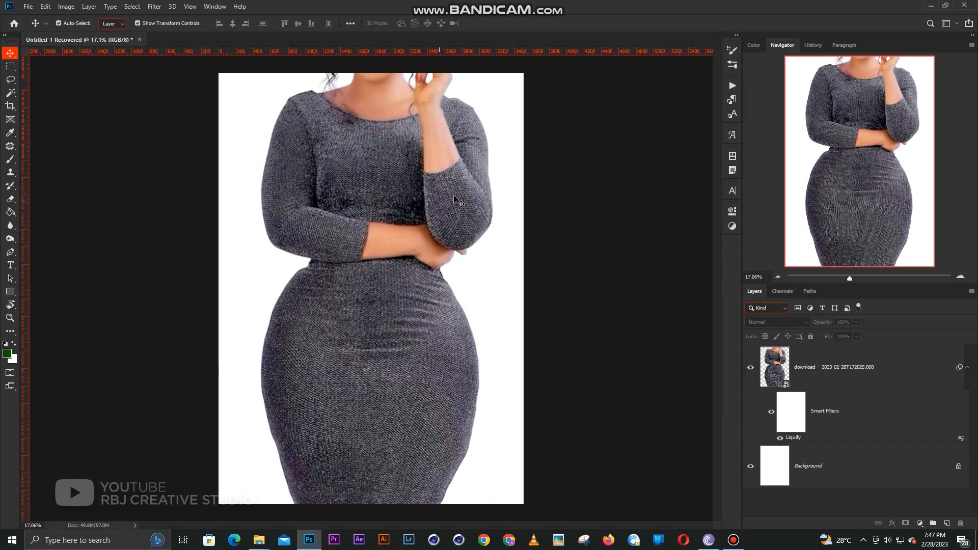
{"action": "scroll", "coordinate": [455, 199], "scroll_direction": "up", "scroll_amount": 2}
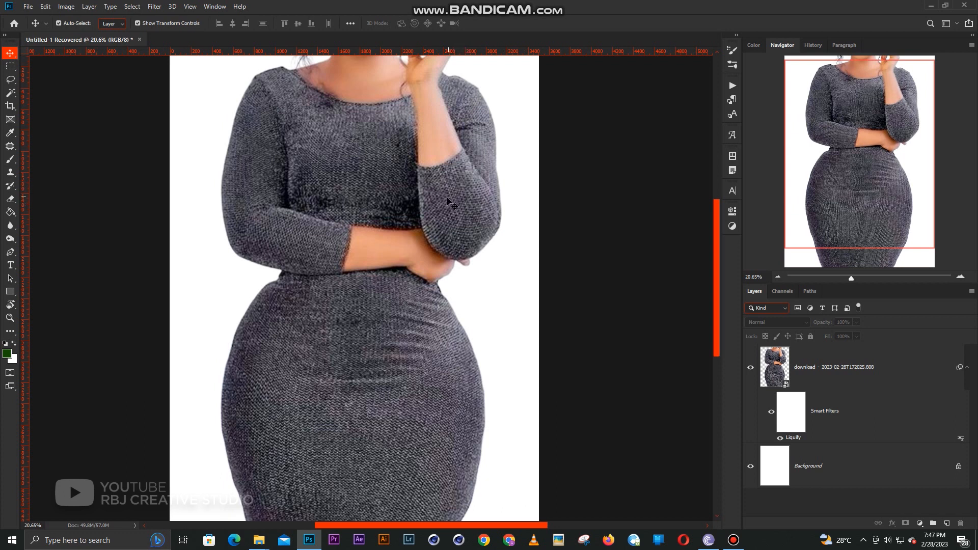
{"action": "scroll", "coordinate": [450, 205], "scroll_direction": "down", "scroll_amount": 2}
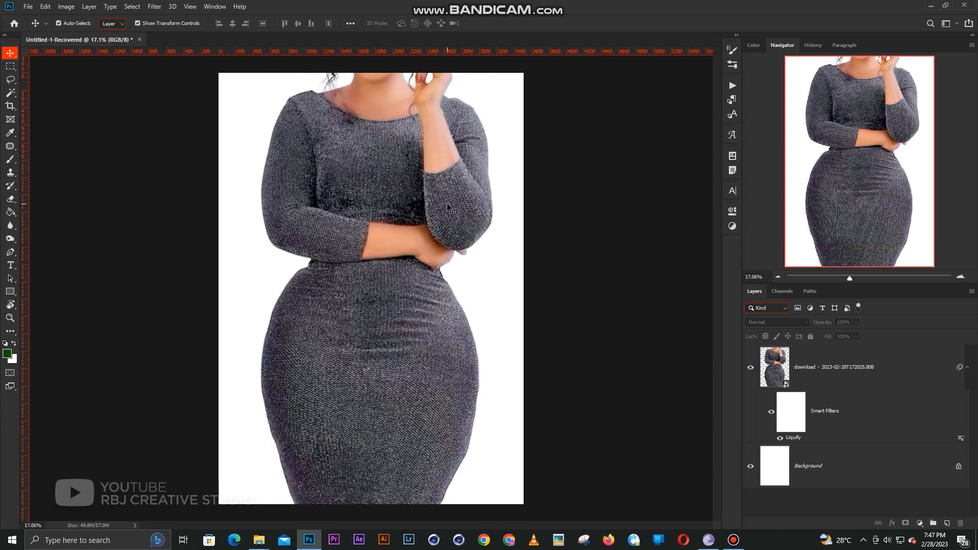